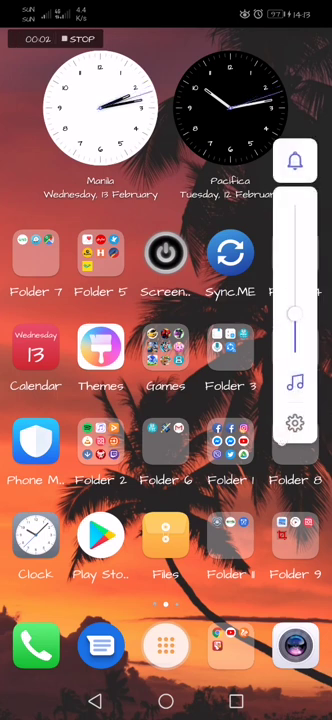
key("XF86AudioRaiseVolume")
key("XF86AudioRaiseVolume")
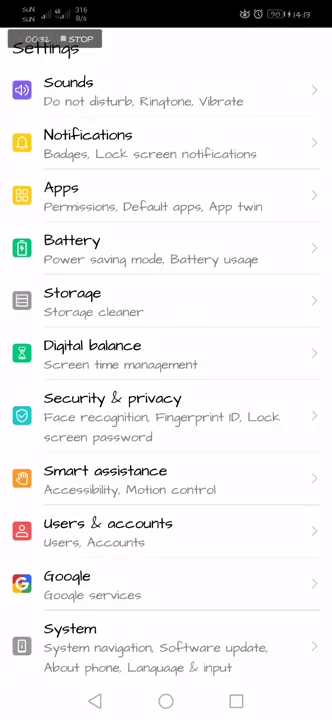
Step: View About phone under System (EMUI 9.0.1, Android 9), then go back home
left_click(120, 645)
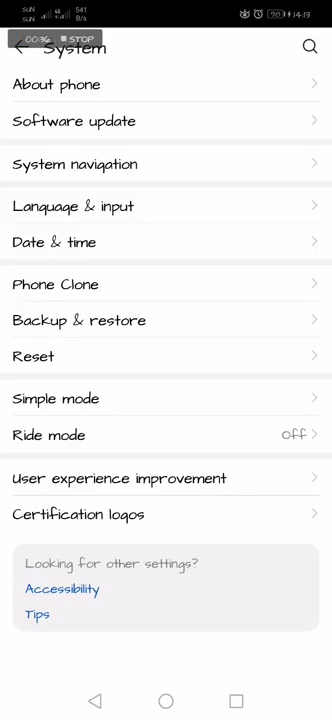
left_click(242, 82)
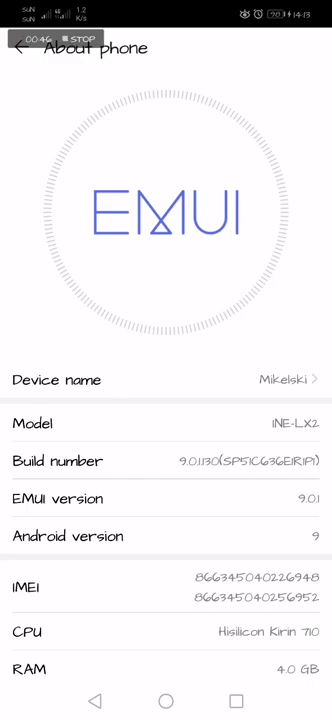
left_click(95, 701)
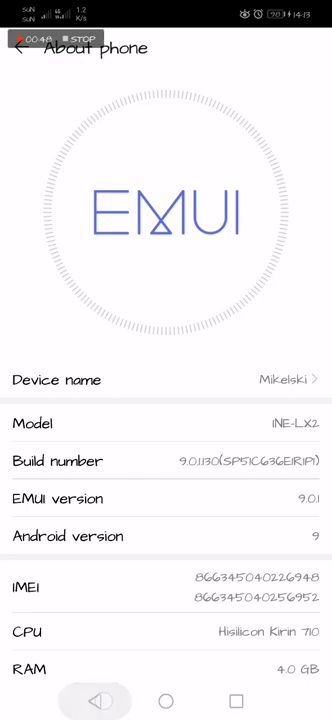
left_click(165, 701)
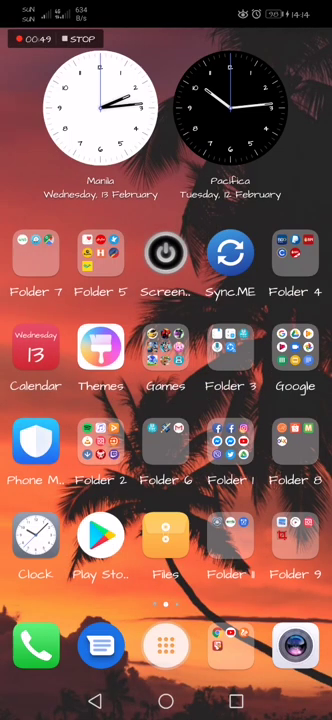
left_click_drag(260, 400, 60, 400)
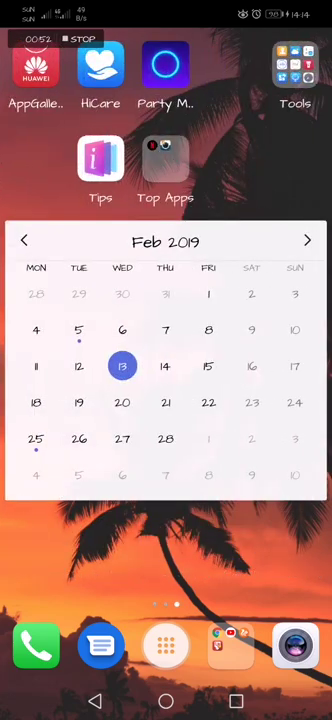
left_click(165, 645)
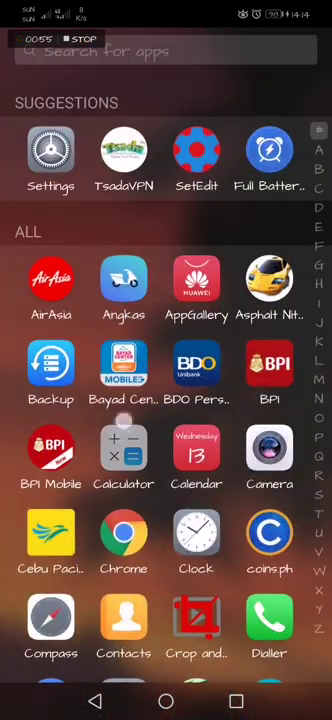
left_click_drag(120, 560, 120, 180)
left_click_drag(120, 560, 120, 150)
left_click_drag(120, 560, 120, 250)
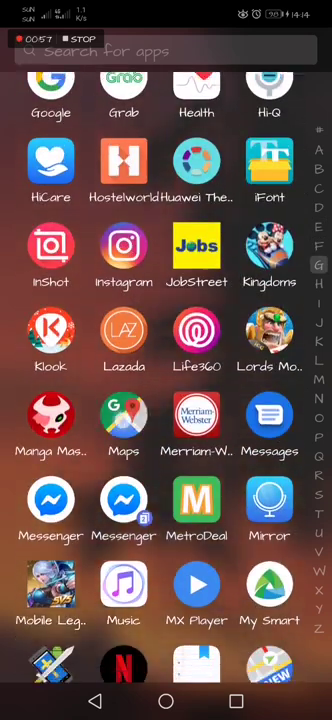
mouse_move(120, 560)
left_mouse_down()
mouse_move(120, 390)
mouse_move(120, 420)
left_mouse_up()
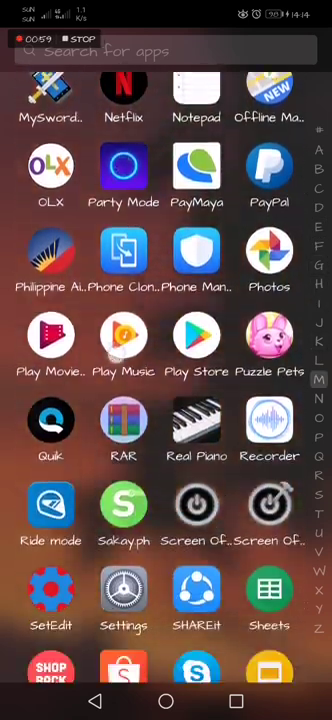
left_click(51, 565)
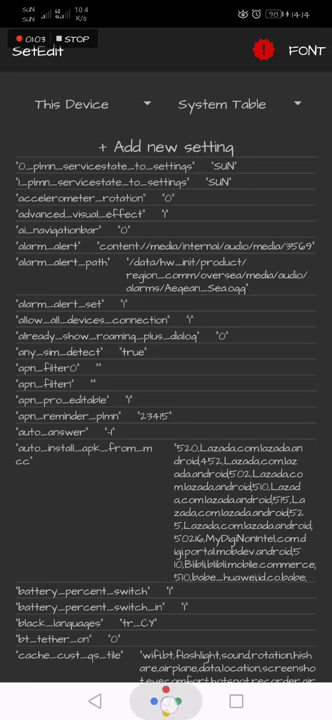
left_click(166, 700)
left_click_drag(100, 585, 243, 585)
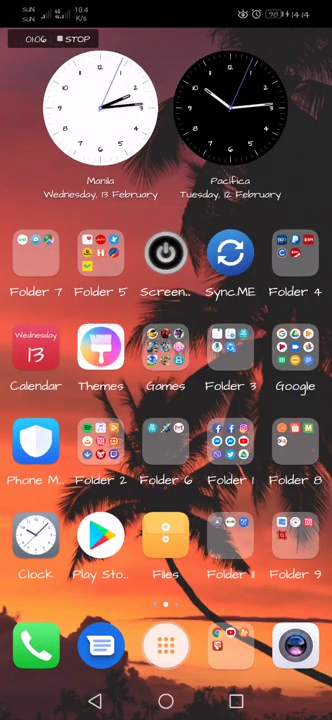
left_click(72, 546)
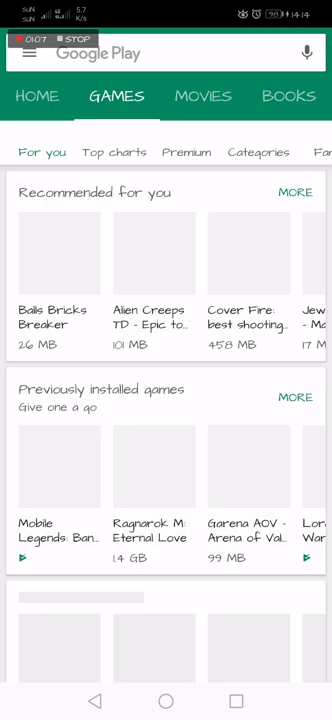
Step: Search Google Play for 'settings database' and launch the installed Settings Database Editor
left_click(150, 53)
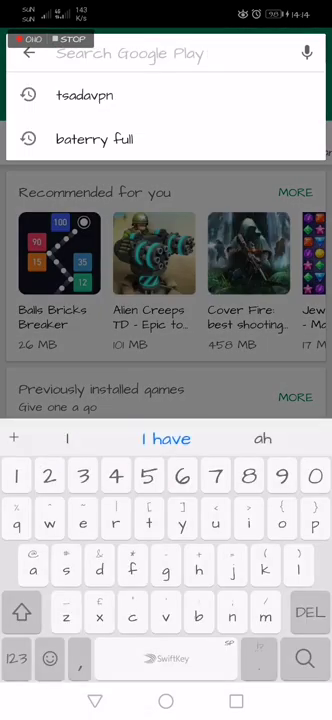
type("s")
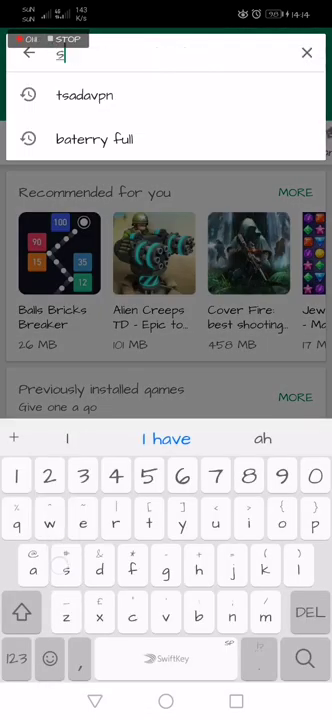
type("ettings da")
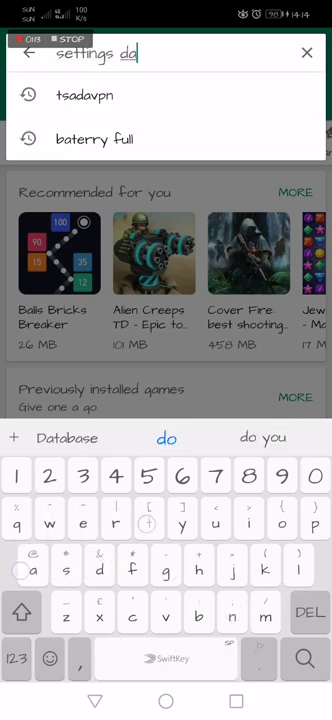
type("tabase")
left_click(305, 658)
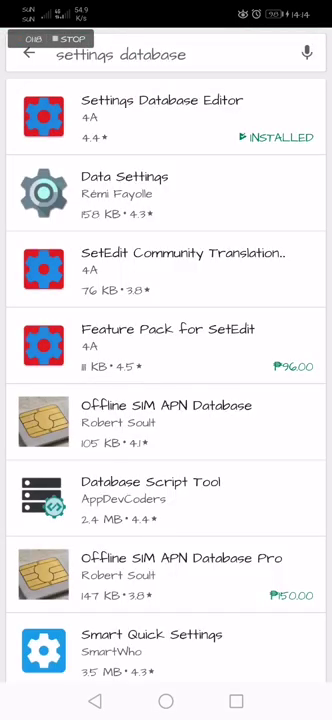
left_click(161, 118)
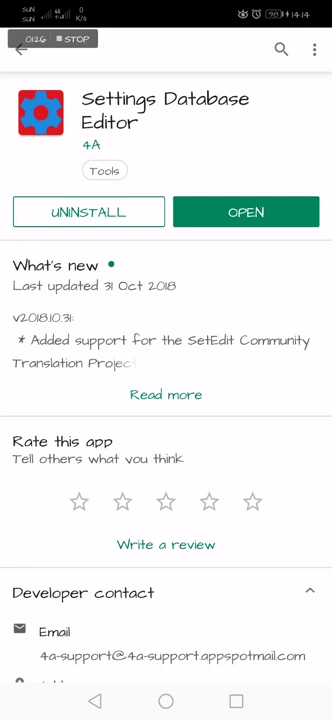
left_click(246, 212)
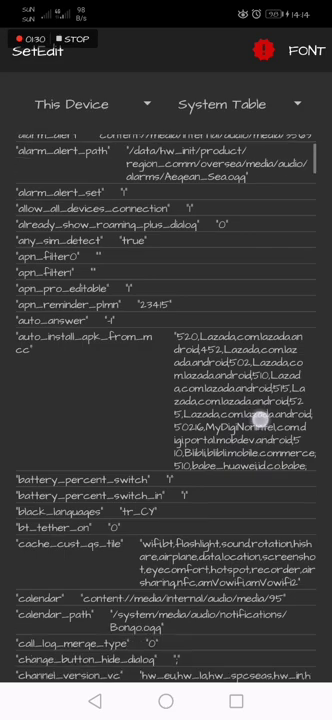
left_click_drag(270, 470, 270, 170)
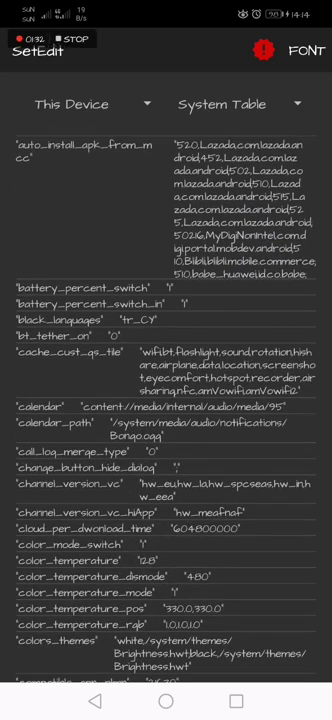
left_click_drag(260, 520, 260, 185)
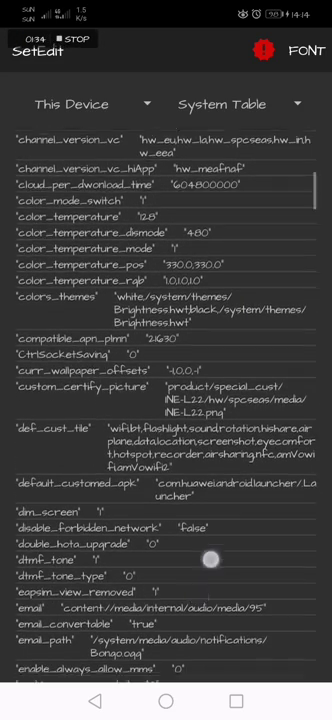
left_click_drag(250, 560, 260, 220)
left_click_drag(250, 560, 243, 261)
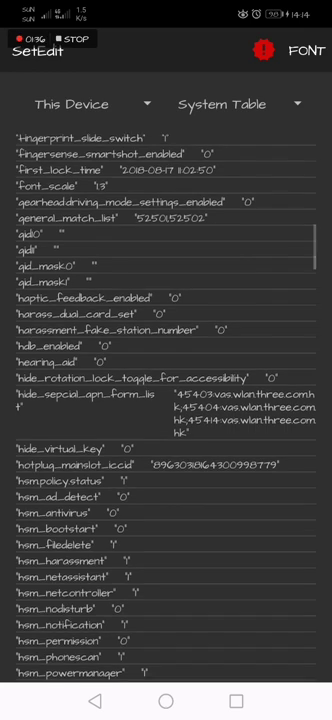
mouse_move(200, 620)
left_mouse_down()
mouse_move(209, 452)
mouse_move(229, 354)
left_mouse_up()
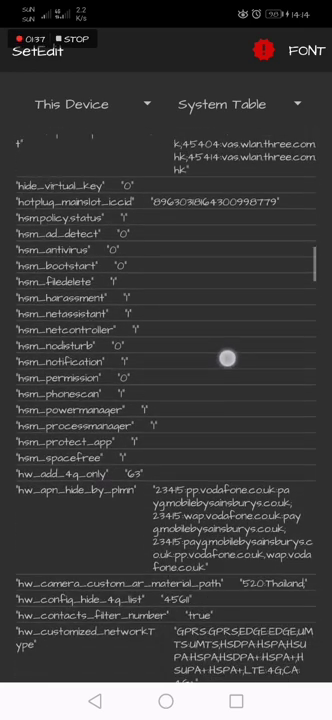
mouse_move(212, 655)
left_mouse_down()
mouse_move(212, 495)
mouse_move(265, 268)
mouse_move(265, 252)
left_mouse_up()
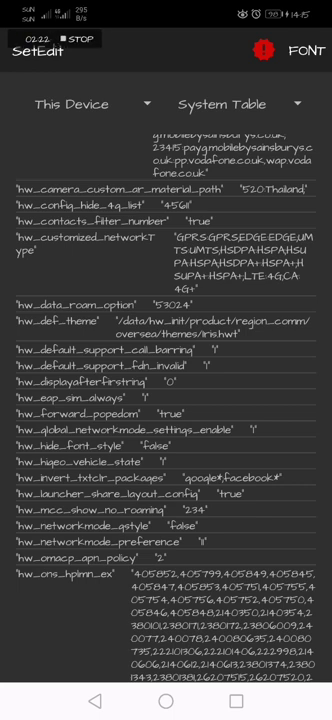
Step: Leave SetEdit and return to the home screen
left_click(166, 701)
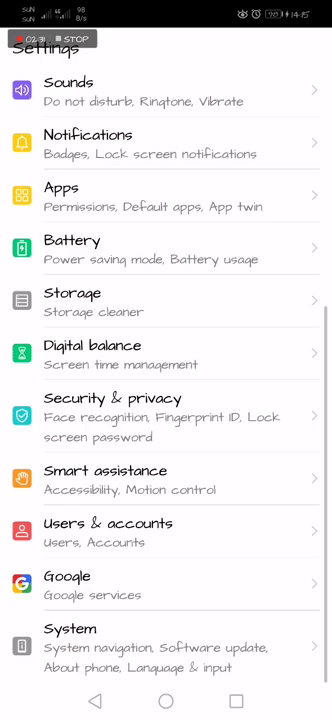
scroll(166, 300, "up", 5)
Step: Open Wireless & networks > Mobile network, showing LTE preferred on both SIMs
left_click(166, 170)
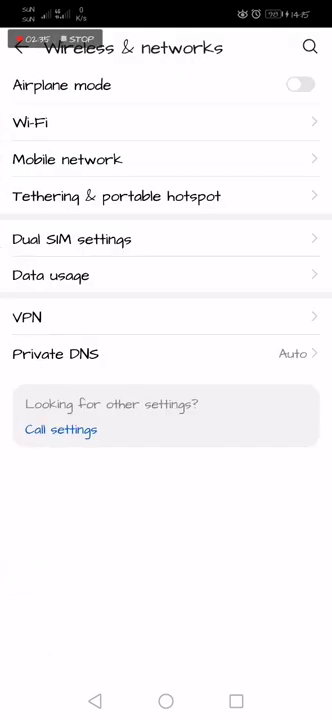
left_click(249, 158)
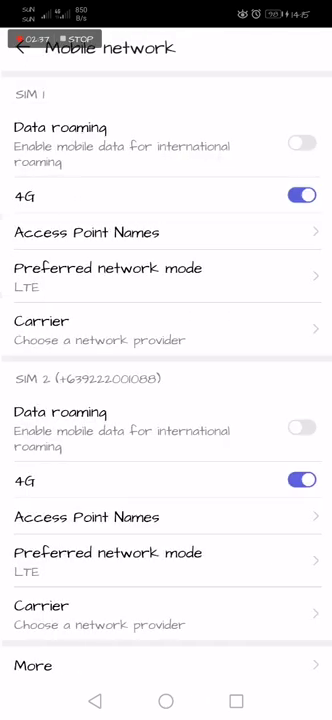
left_click(242, 568)
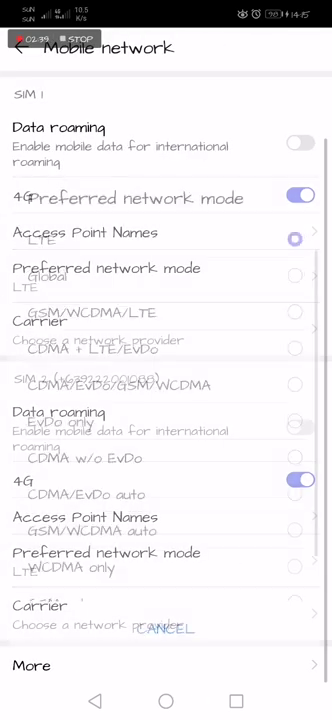
scroll(257, 381, "down", 5)
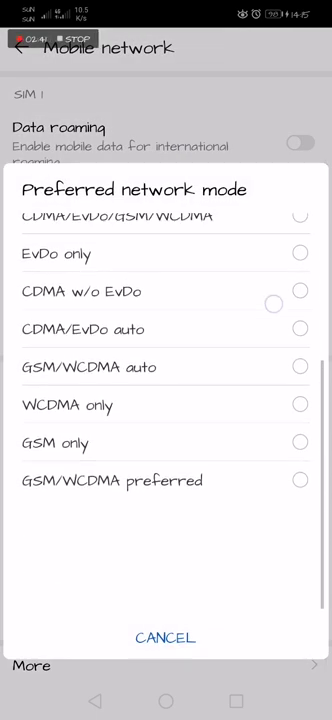
scroll(273, 300, "up", 5)
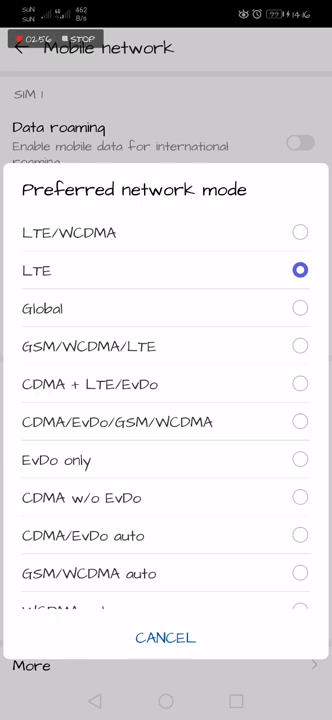
key("Escape")
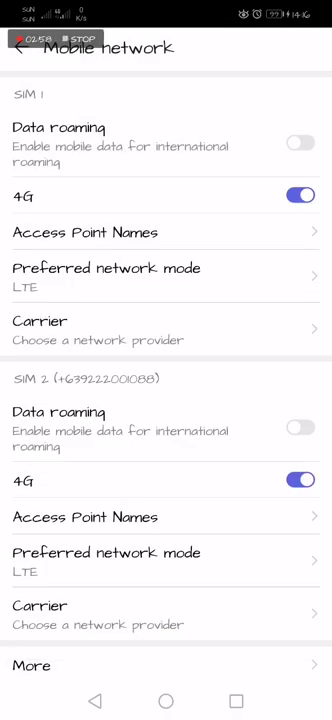